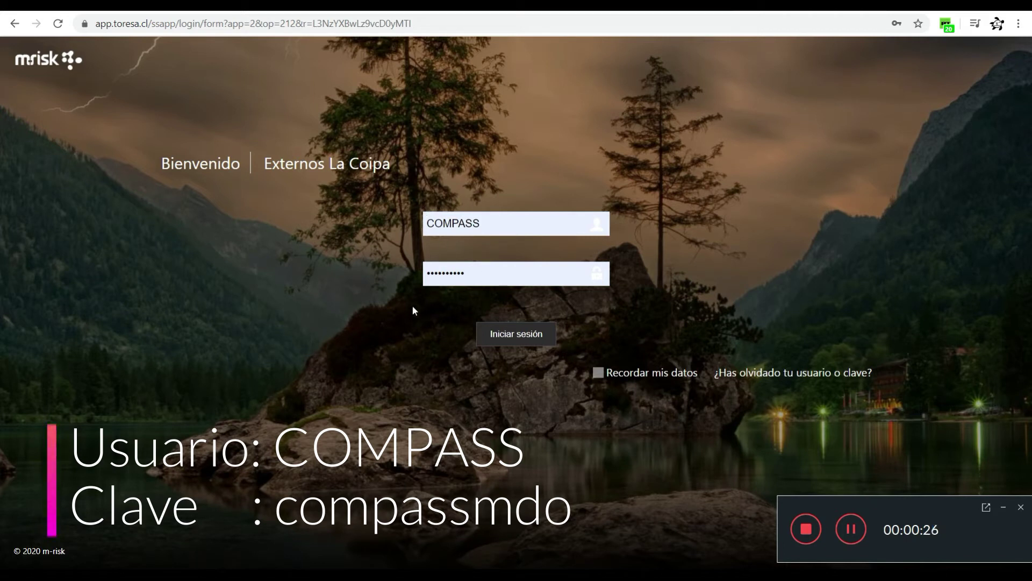
- Sign in and drop down the MODULOS bar listing the available modules
{"action": "left_click", "coordinate": [505, 334]}
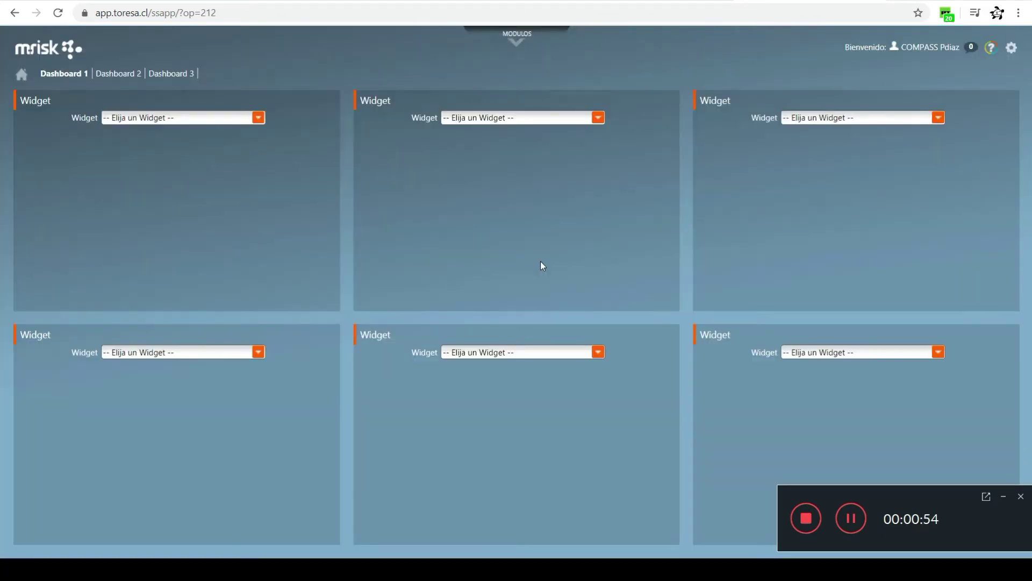
{"action": "left_click", "coordinate": [516, 38]}
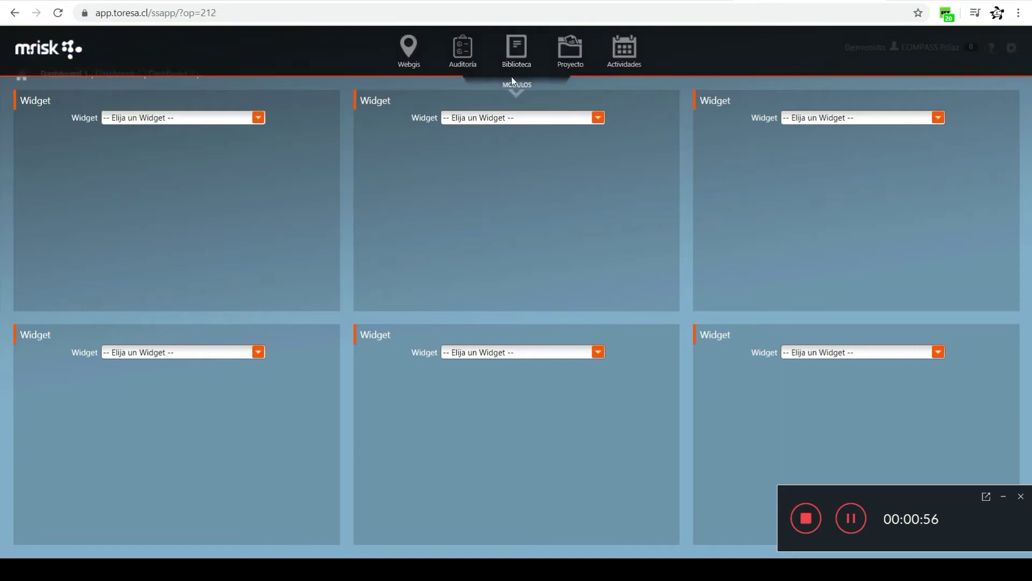
{"action": "mouse_move", "coordinate": [514, 43]}
- Open the Auditoría module and go to the Búsqueda verificaciones page
{"action": "left_click", "coordinate": [463, 54]}
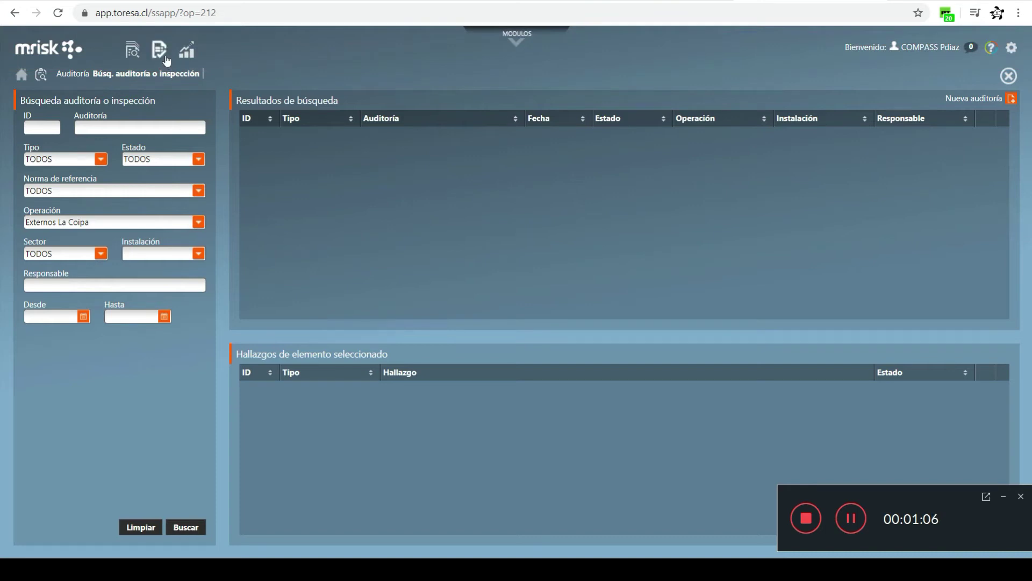
{"action": "left_click_drag", "start_coordinate": [251, 46], "coordinate": [423, 94]}
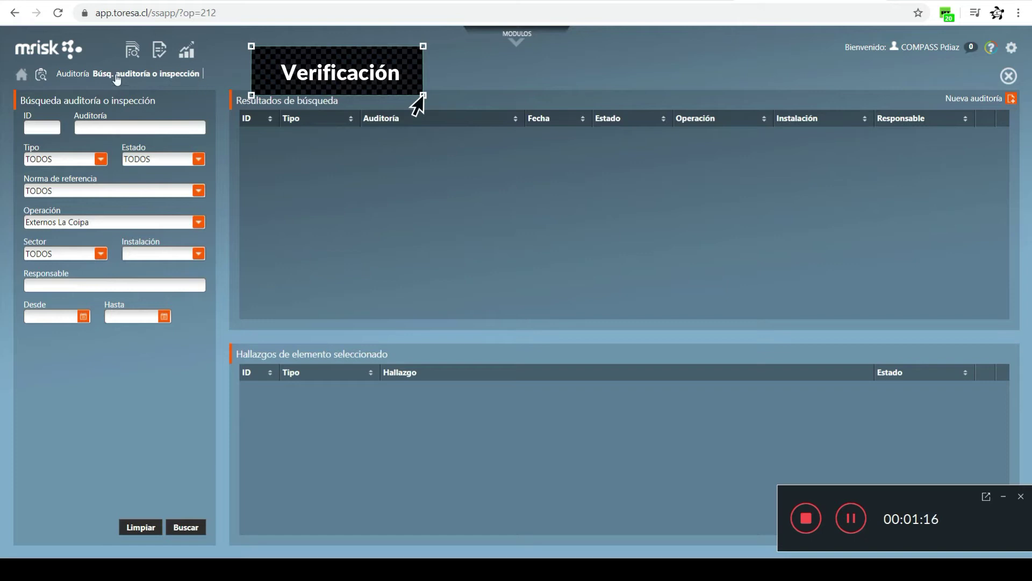
{"action": "left_click", "coordinate": [160, 52]}
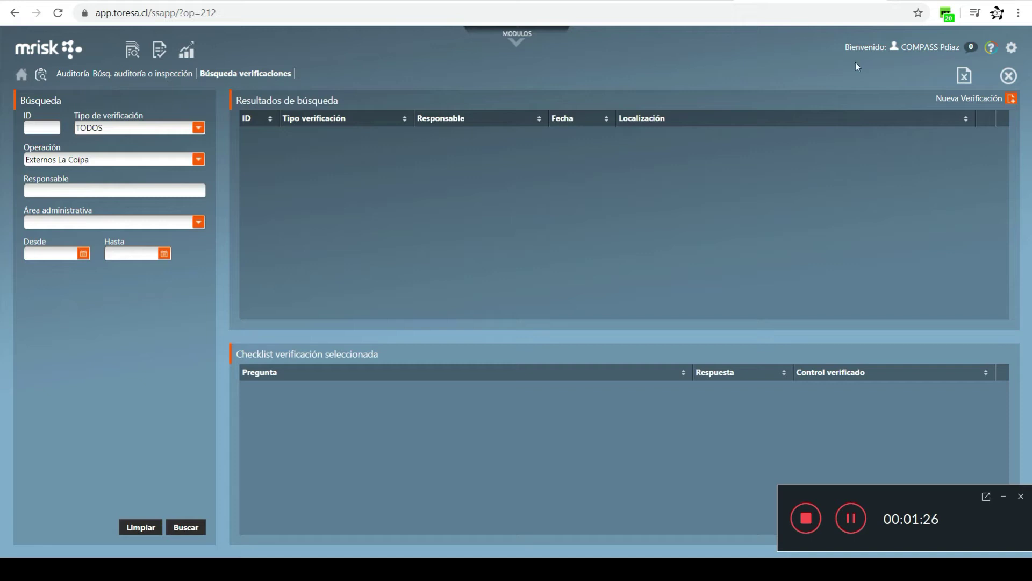
- Start a new verification of type Sustancias peligrosas
{"action": "left_click", "coordinate": [1011, 99]}
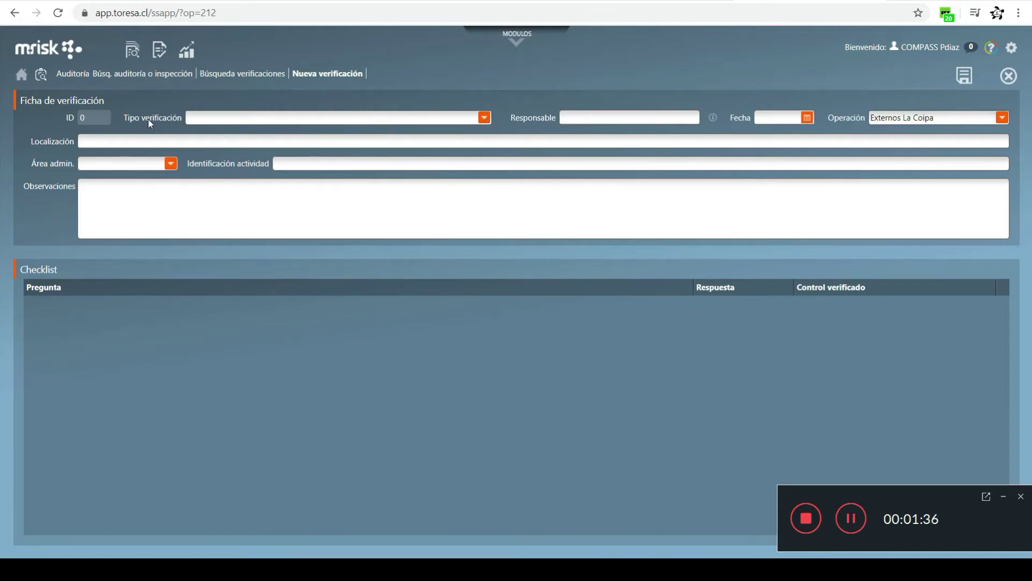
{"action": "left_click", "coordinate": [484, 118]}
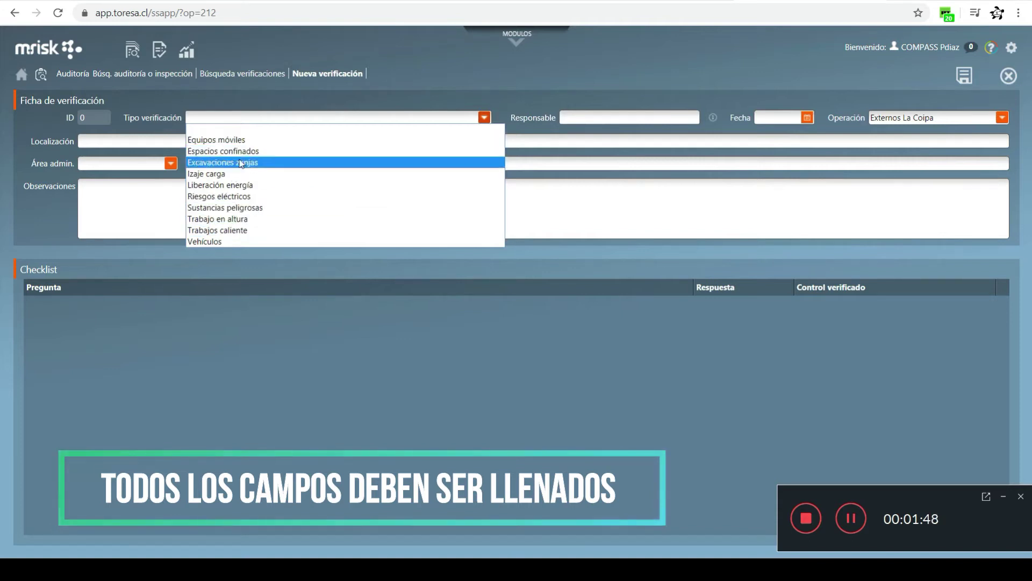
{"action": "left_click", "coordinate": [241, 208]}
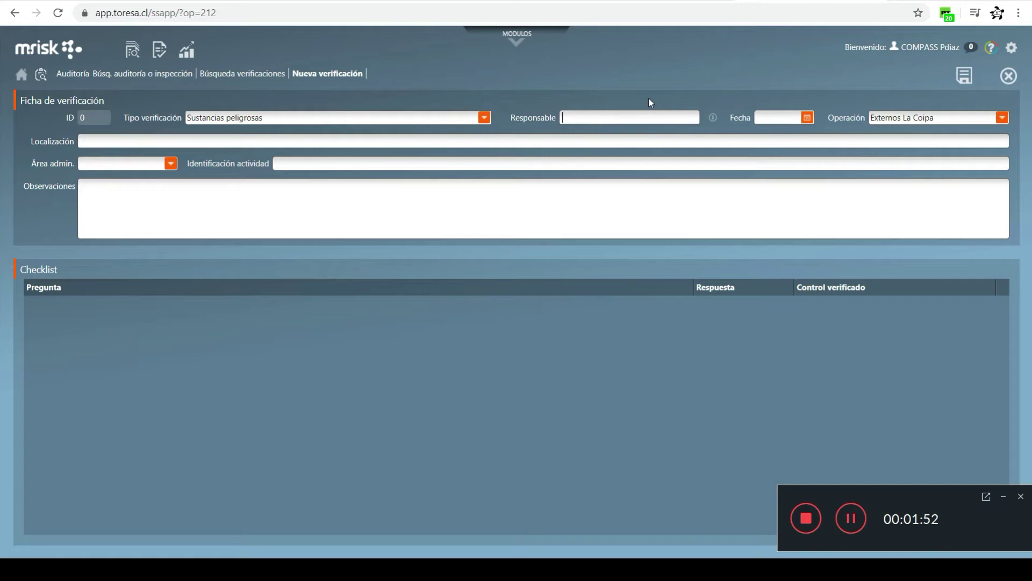
- Pick the suggested user as Responsable and set the date to 07-02-2020
{"action": "type", "text": "com"}
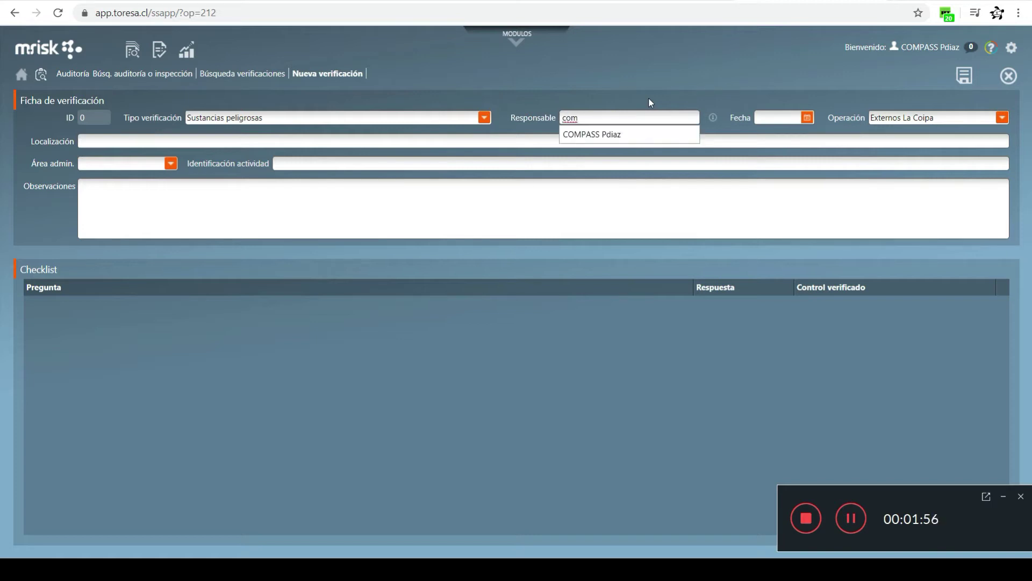
{"action": "left_click", "coordinate": [581, 138]}
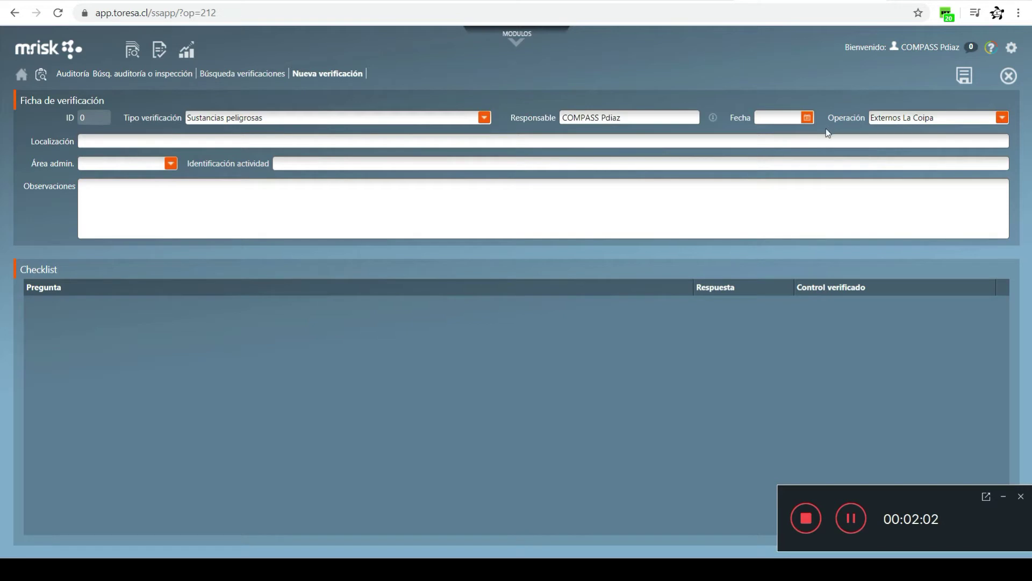
{"action": "left_click", "coordinate": [807, 118]}
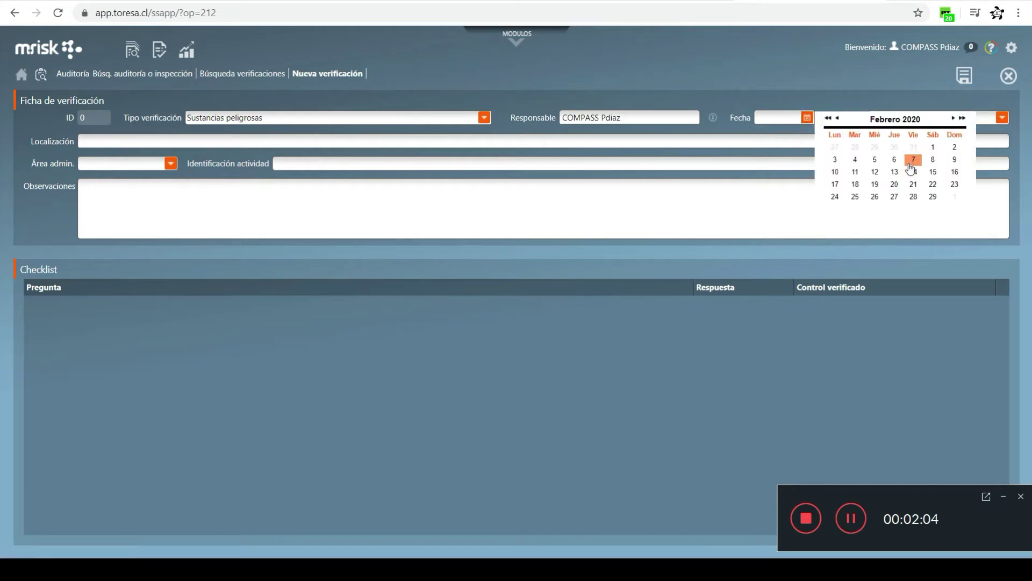
{"action": "left_click", "coordinate": [912, 160]}
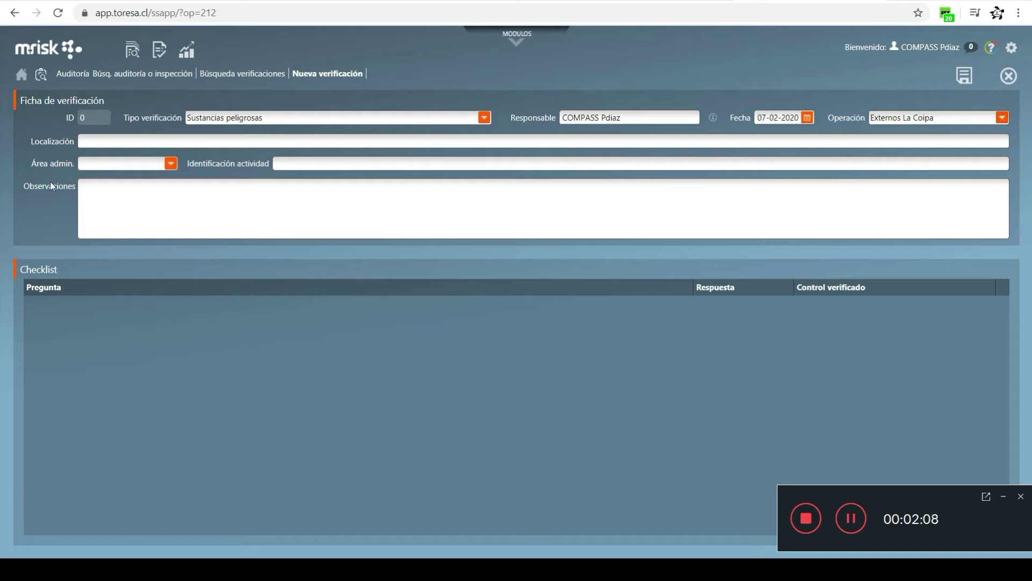
{"action": "left_click", "coordinate": [85, 145]}
- Enter the location 'Área de aseo, modulo', correcting Area to the accented Área
{"action": "type", "text": "Area de aseo, modulo 8"}
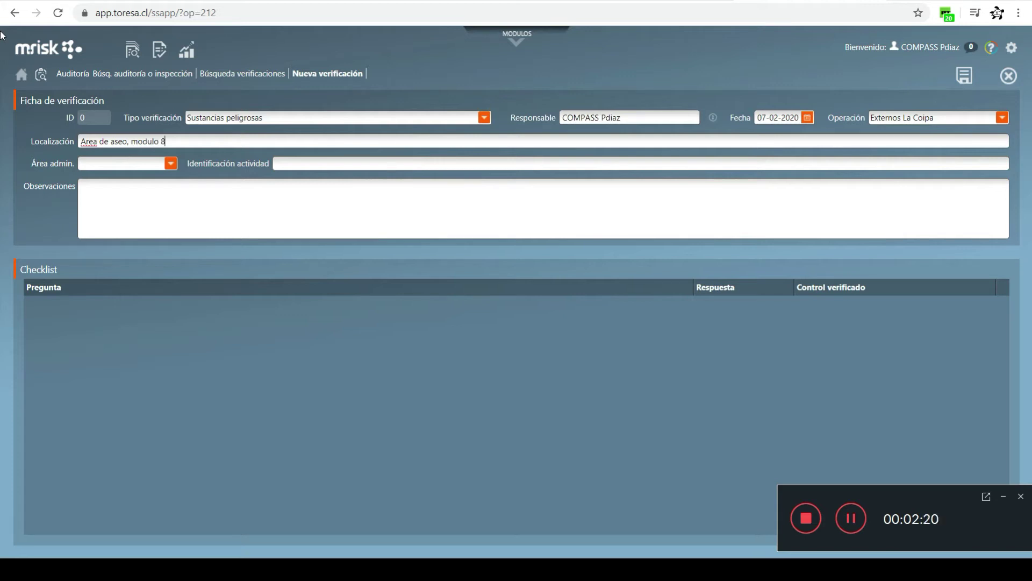
{"action": "right_click", "coordinate": [85, 142]}
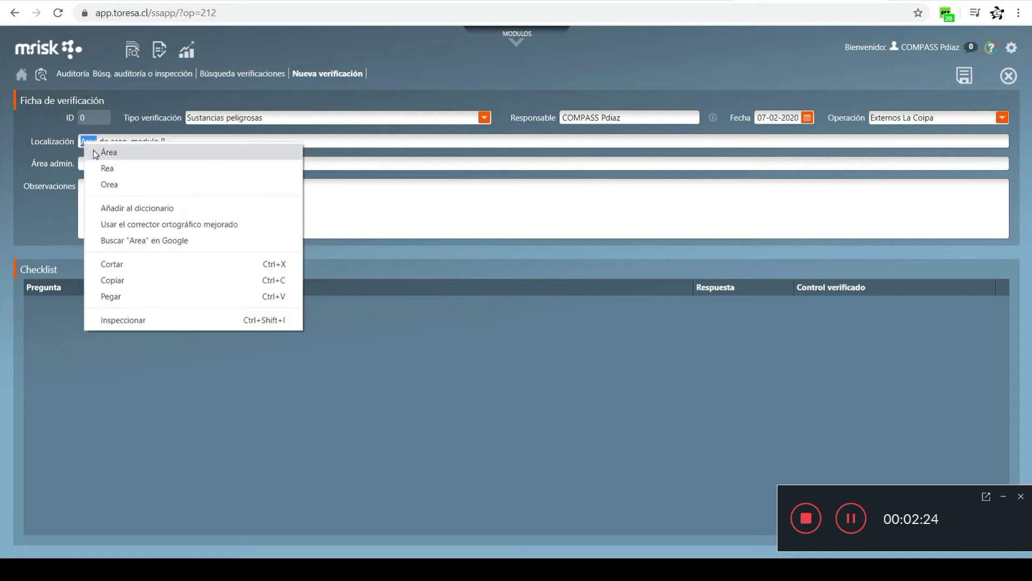
{"action": "left_click", "coordinate": [93, 150]}
- Set Área admin. to m-risk and describe the activity as room and bathroom cleaning
{"action": "left_click", "coordinate": [169, 164]}
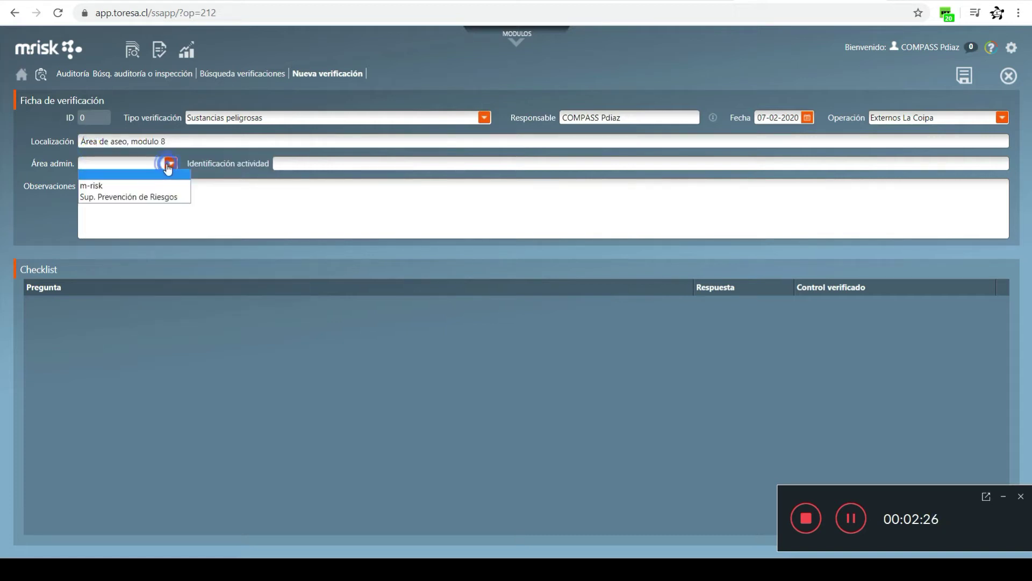
{"action": "left_click", "coordinate": [124, 189]}
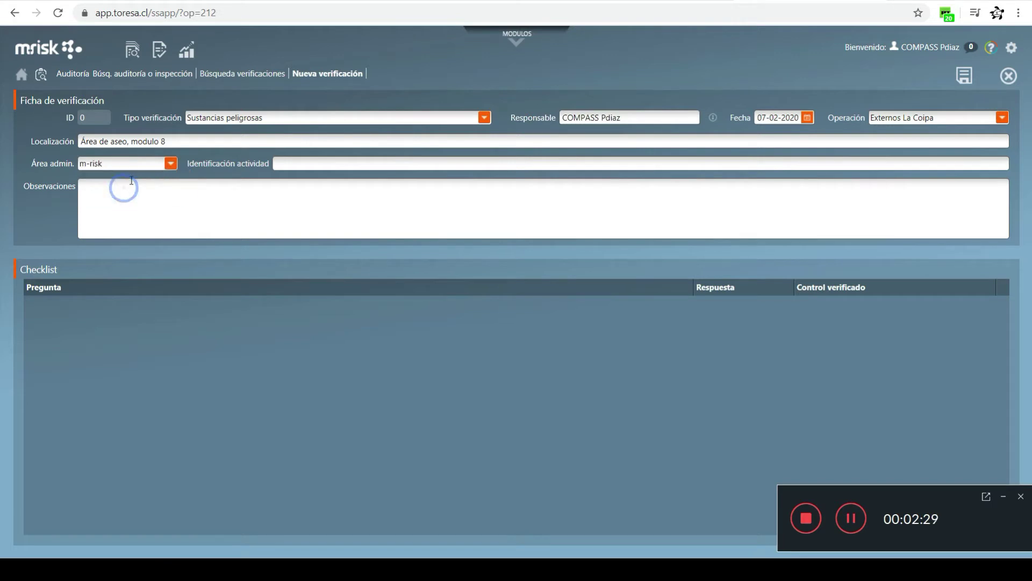
{"action": "left_click", "coordinate": [288, 164]}
{"action": "type", "text": "aseso y limpieza d"}
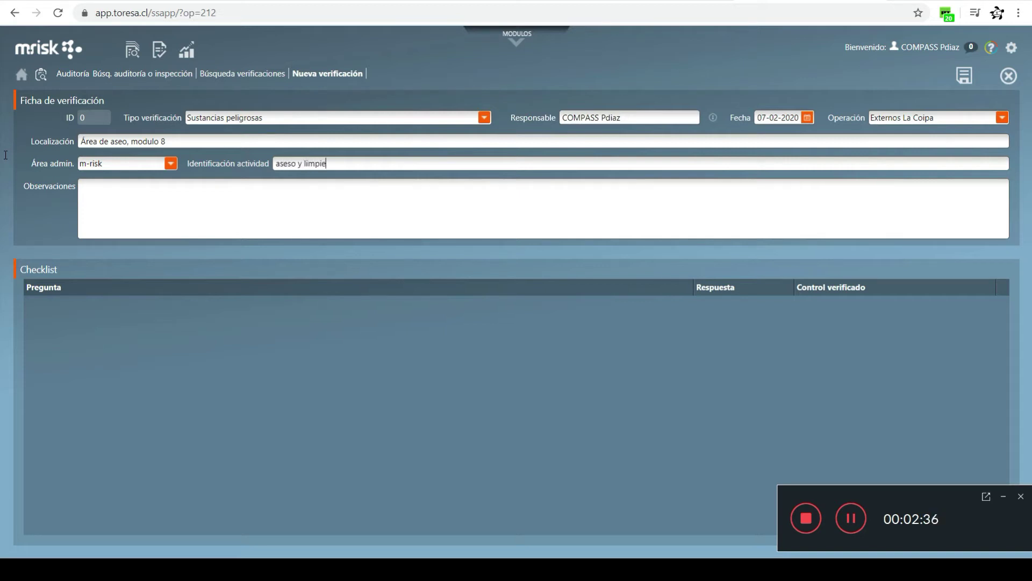
{"action": "type", "text": "e habitaciones y baños"}
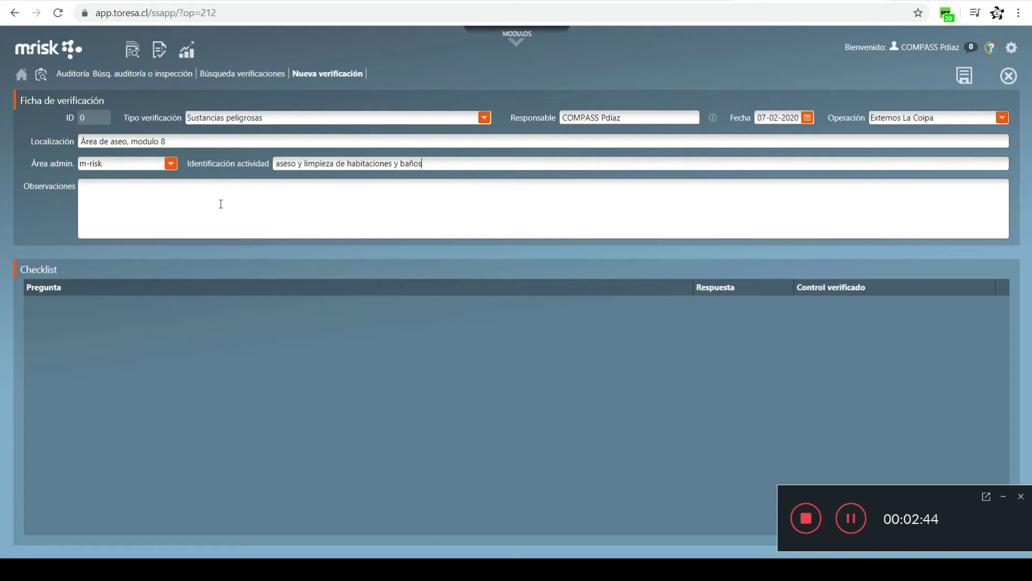
- Write 'AUGV' and a second line of filler letters in Observaciones
{"action": "left_click", "coordinate": [107, 193]}
{"action": "type", "text": "AUGV"}
{"action": "key", "text": "Return"}
{"action": "type", "text": "hjHDJhdhDKJdlkjHDLKhdlkjDHLkjd"}
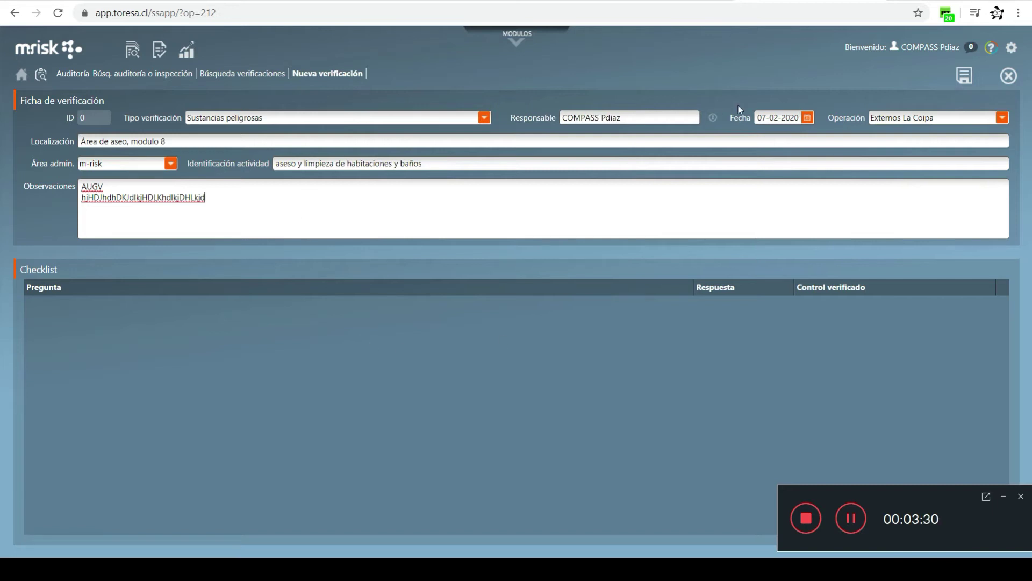
- Save the verification and answer No to keep the form open
{"action": "left_click", "coordinate": [966, 79]}
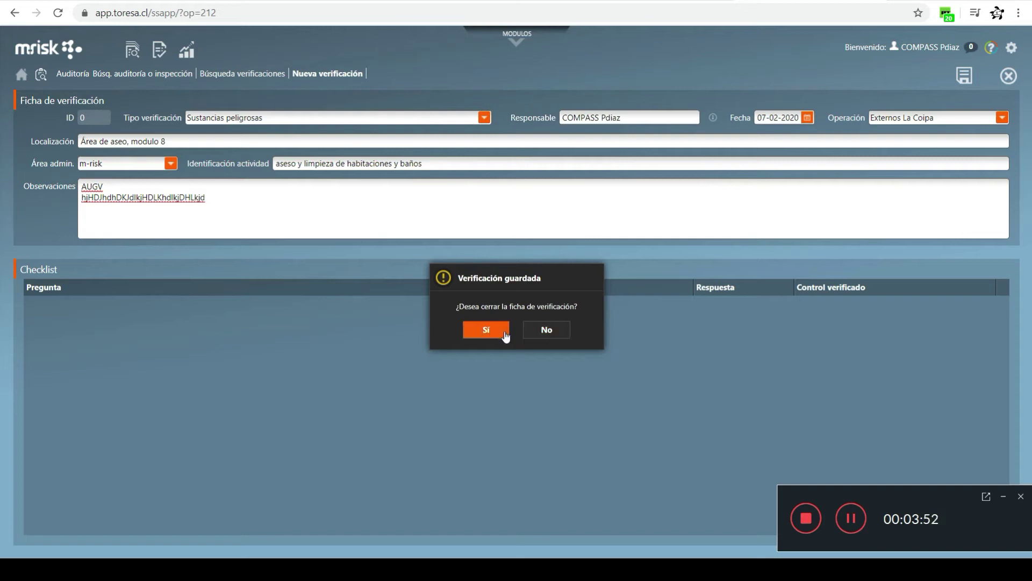
{"action": "left_click", "coordinate": [539, 331]}
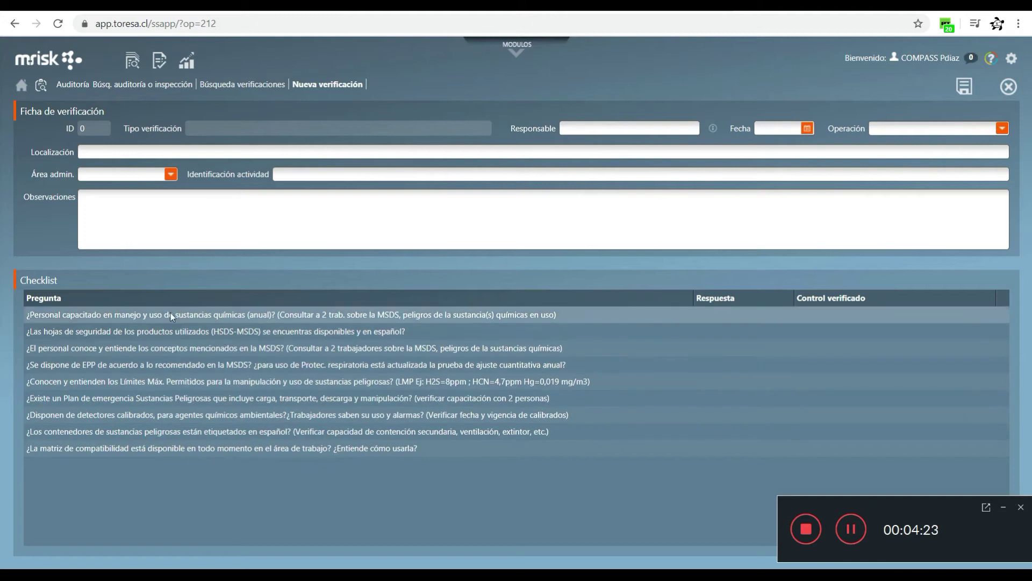
- Answer SI to question one with control '23 y 27-7-2029 Diversey e interna.' and save
{"action": "left_click", "coordinate": [202, 317]}
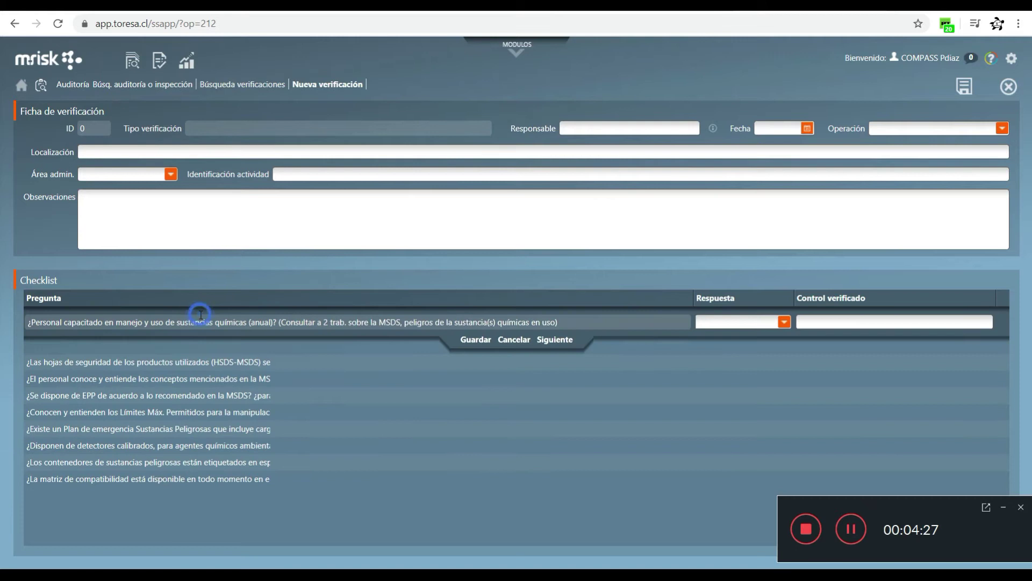
{"action": "left_click", "coordinate": [784, 322]}
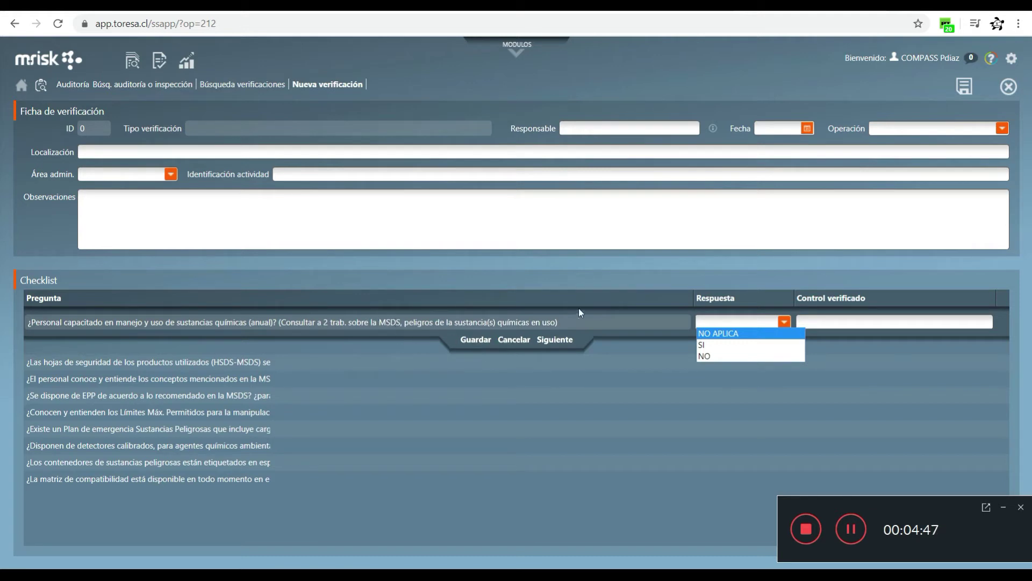
{"action": "left_click", "coordinate": [716, 345]}
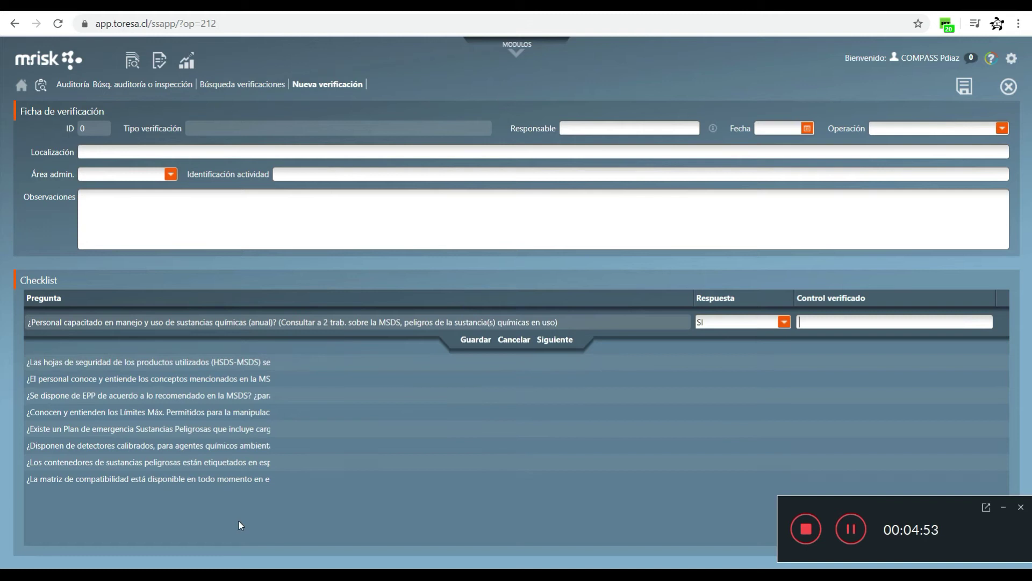
{"action": "type", "text": "23 y 27-7-2029 Diversey e interna"}
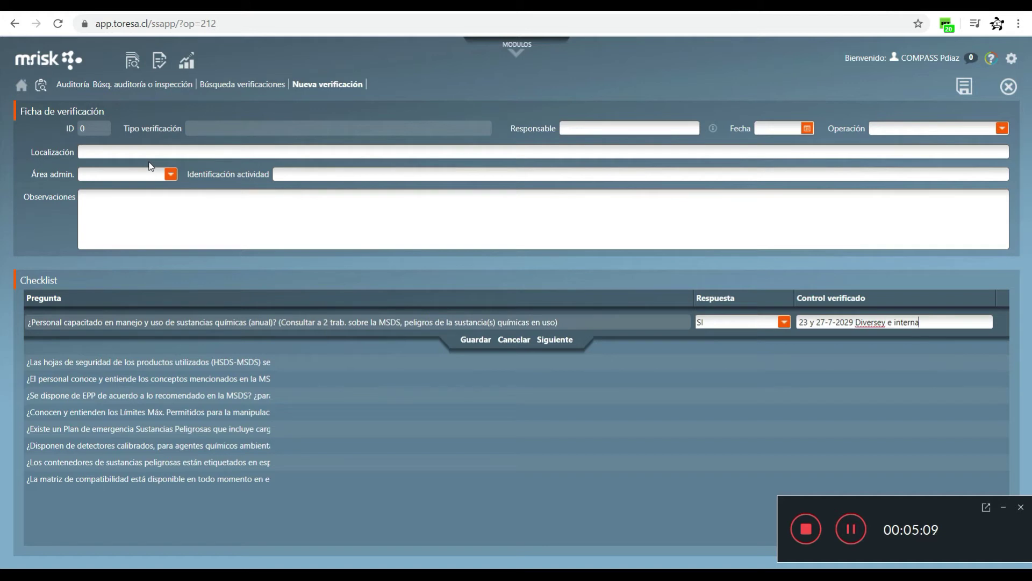
{"action": "type", "text": "."}
{"action": "left_click", "coordinate": [476, 343]}
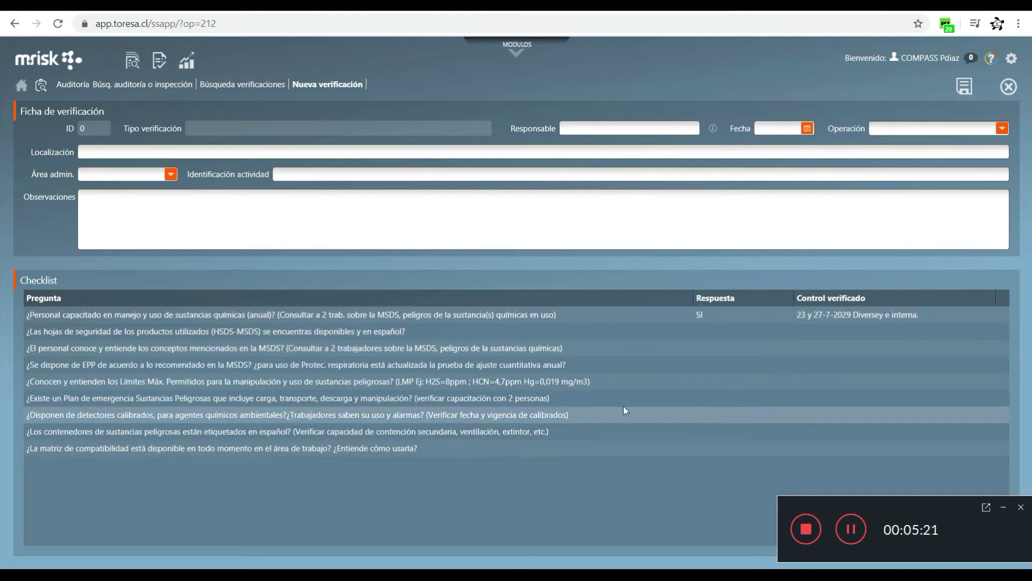
- Answer SI to the safety data sheets question with control 'verificado en terreno' and advance
{"action": "left_click", "coordinate": [361, 331]}
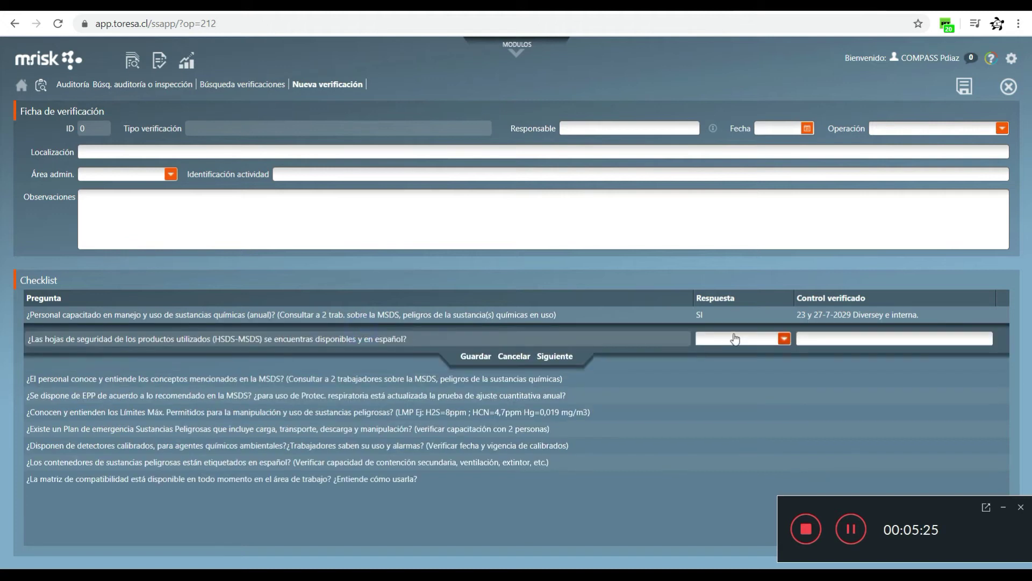
{"action": "left_click", "coordinate": [783, 339]}
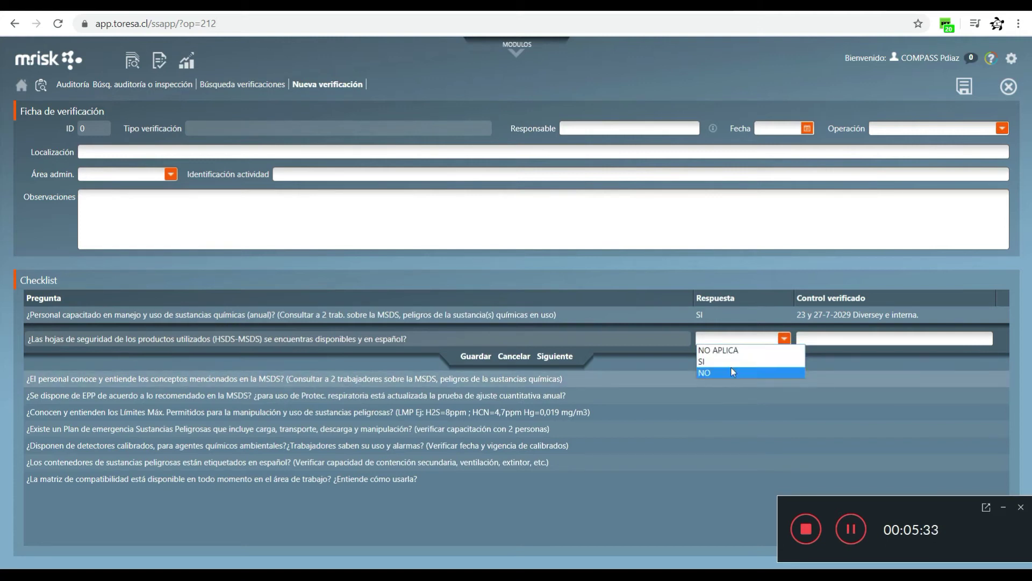
{"action": "left_click", "coordinate": [840, 339]}
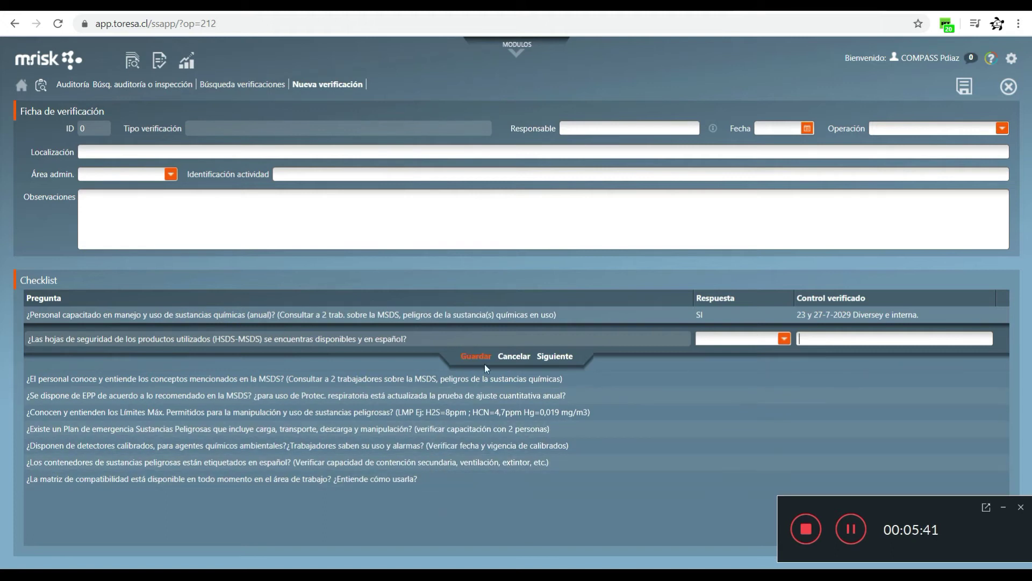
{"action": "left_click", "coordinate": [554, 359]}
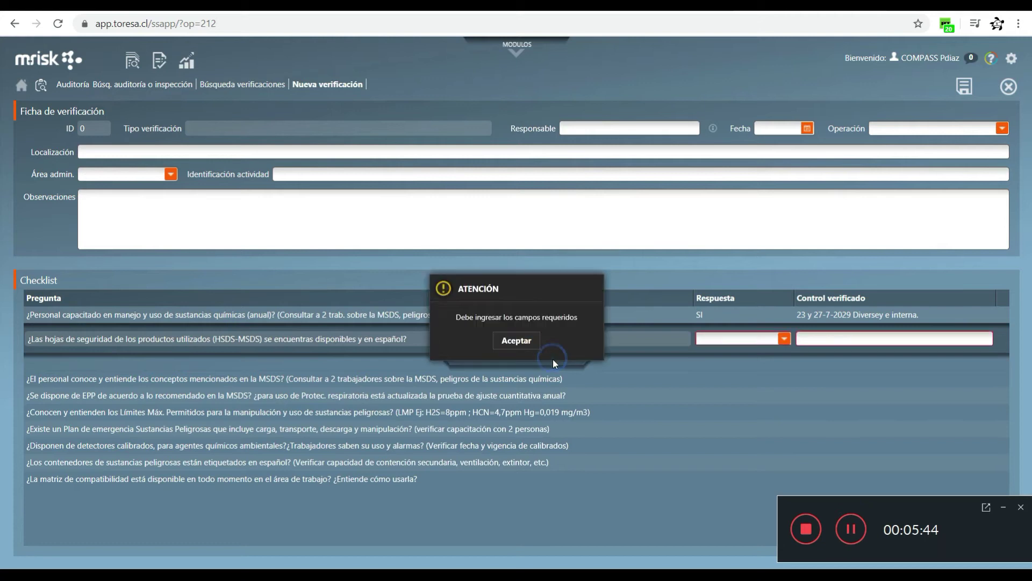
{"action": "left_click", "coordinate": [524, 342]}
{"action": "left_click", "coordinate": [785, 338]}
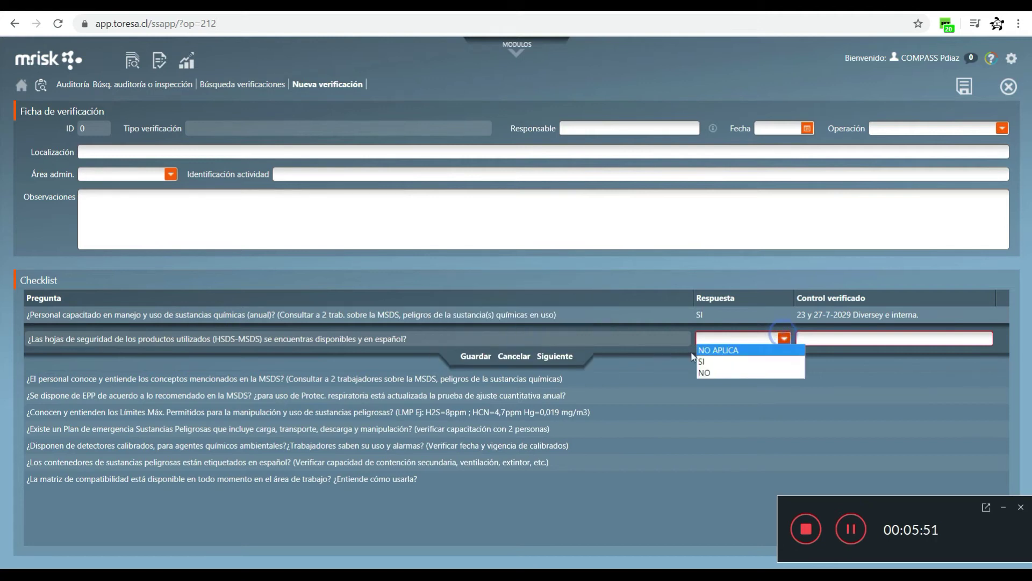
{"action": "left_click", "coordinate": [716, 350]}
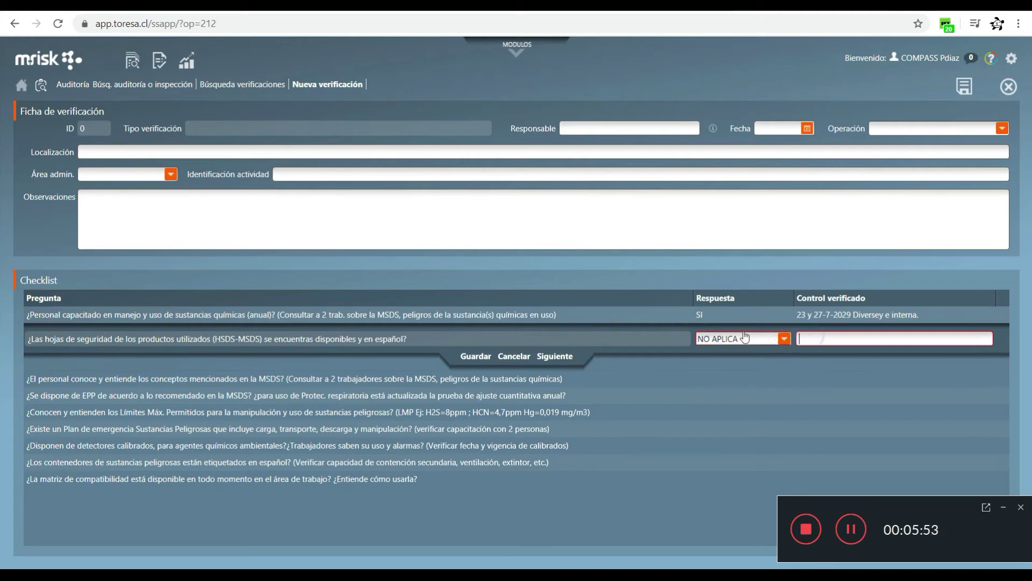
{"action": "left_click", "coordinate": [783, 339]}
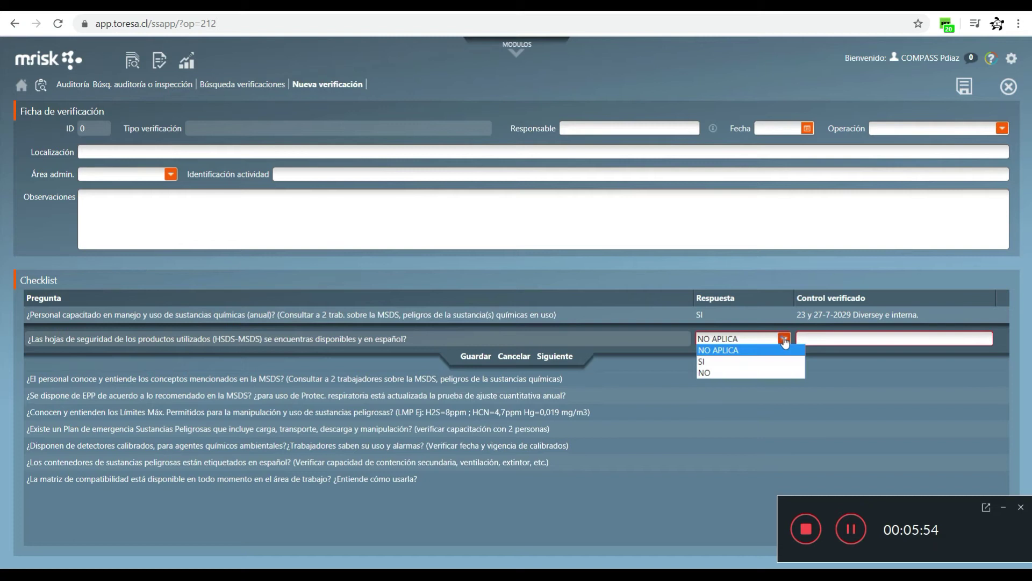
{"action": "left_click", "coordinate": [739, 361]}
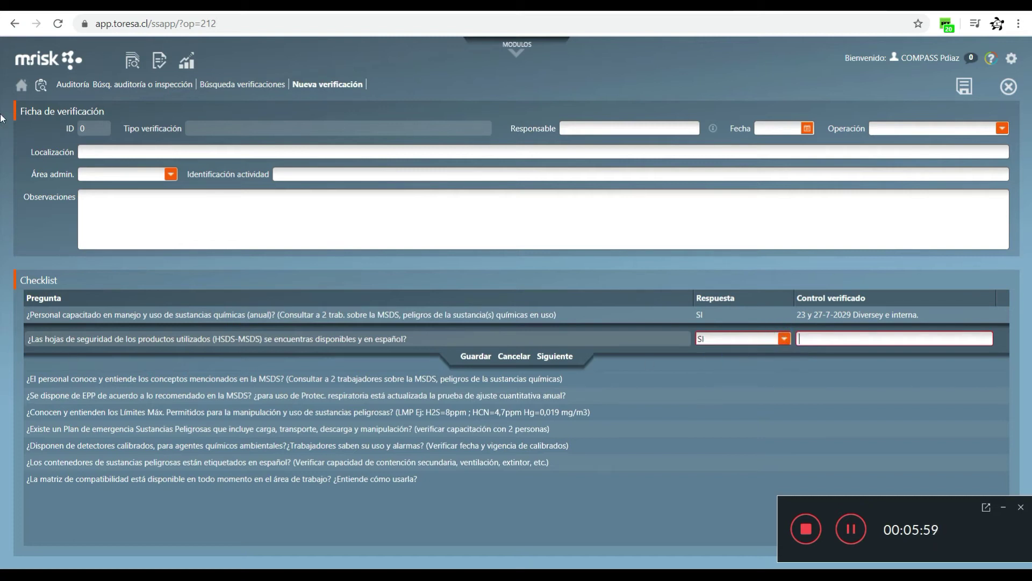
{"action": "type", "text": "verificado en terreno."}
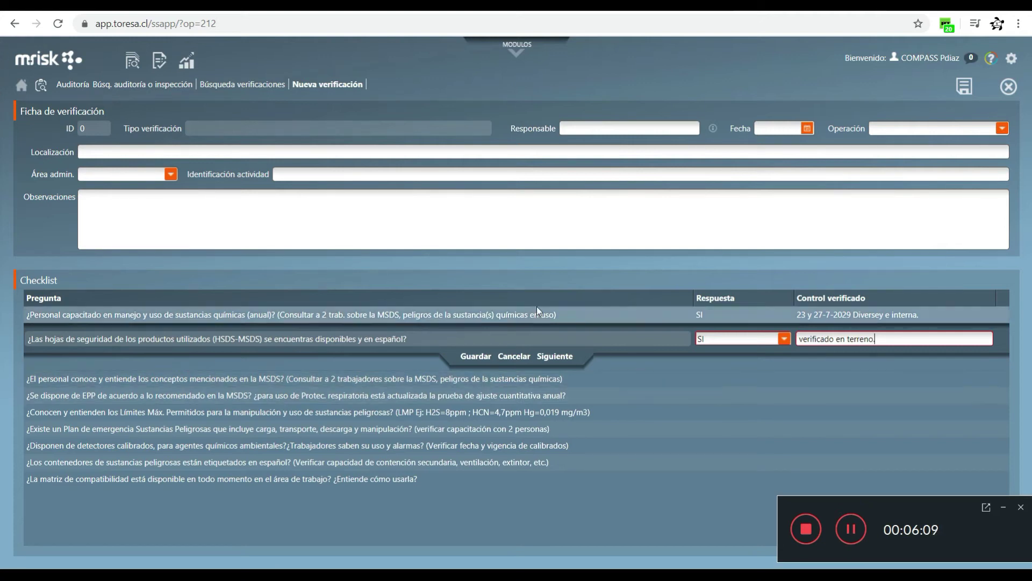
{"action": "left_click", "coordinate": [551, 359]}
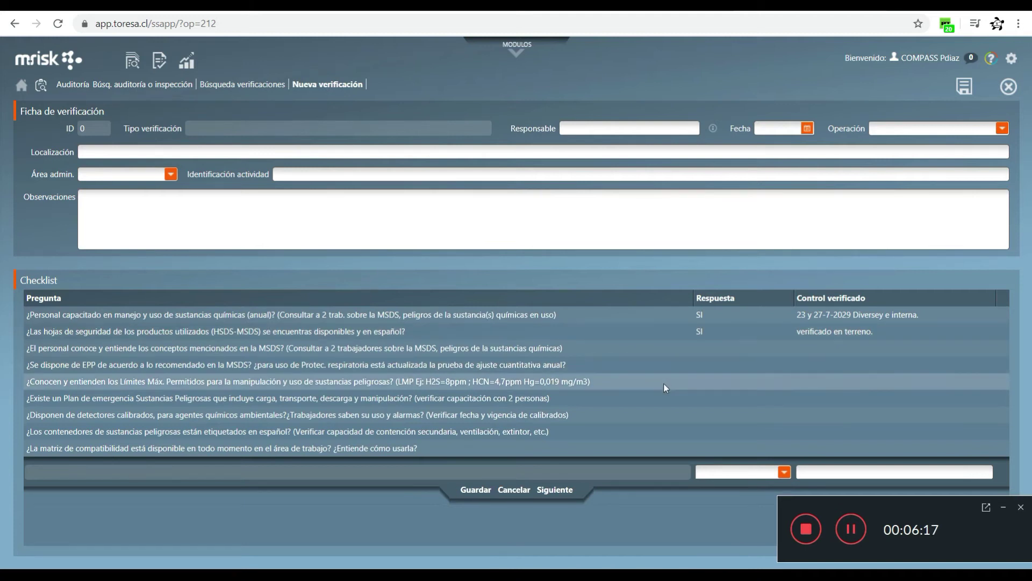
{"action": "left_click", "coordinate": [514, 490]}
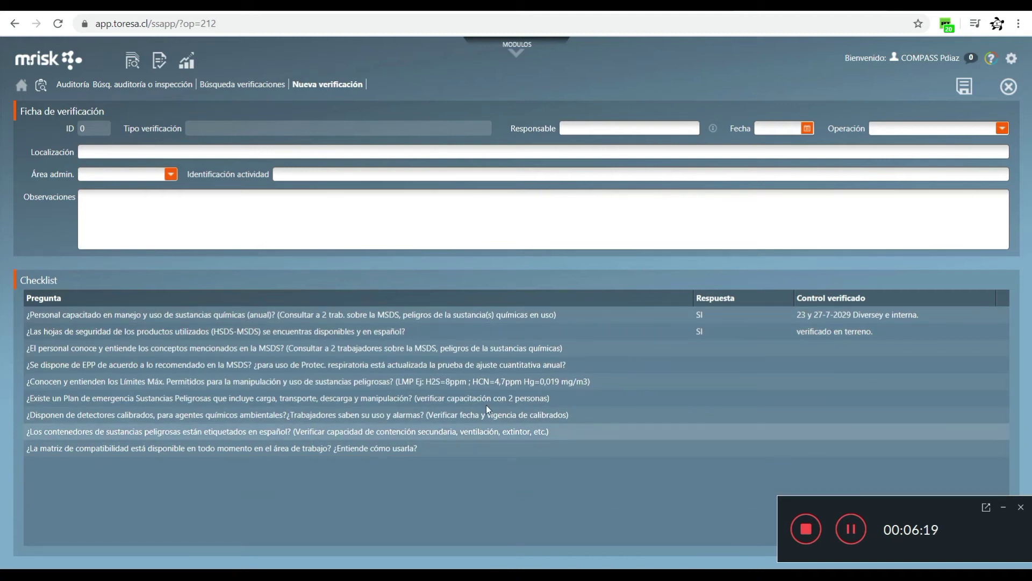
{"action": "double_click", "coordinate": [491, 350]}
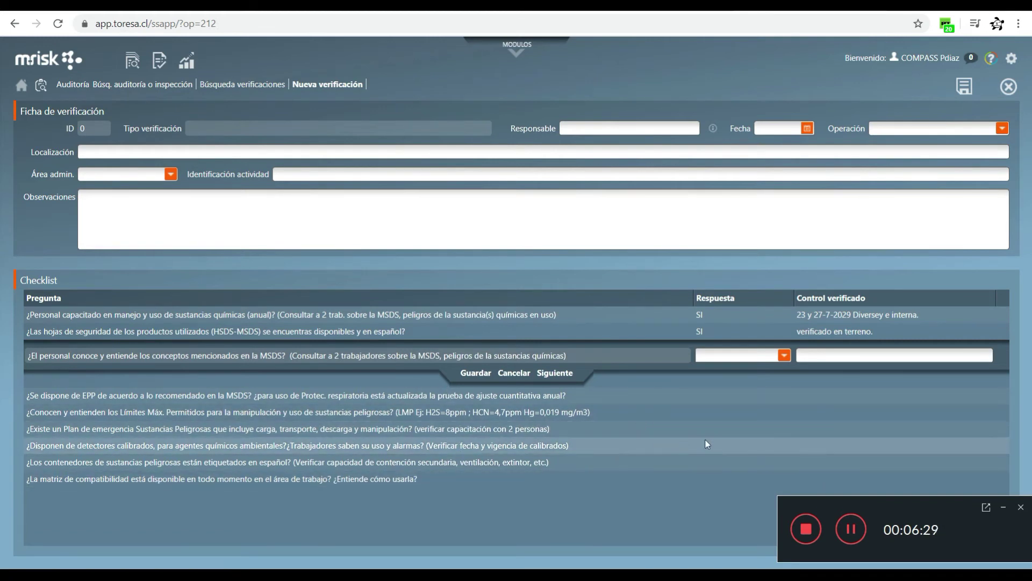
{"action": "left_click", "coordinate": [965, 87]}
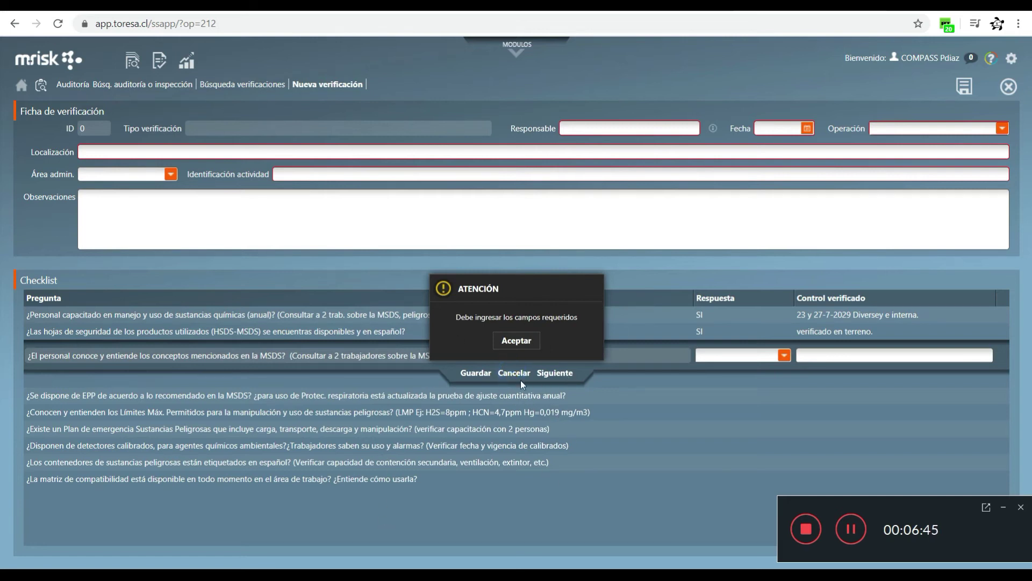
{"action": "left_click", "coordinate": [516, 340]}
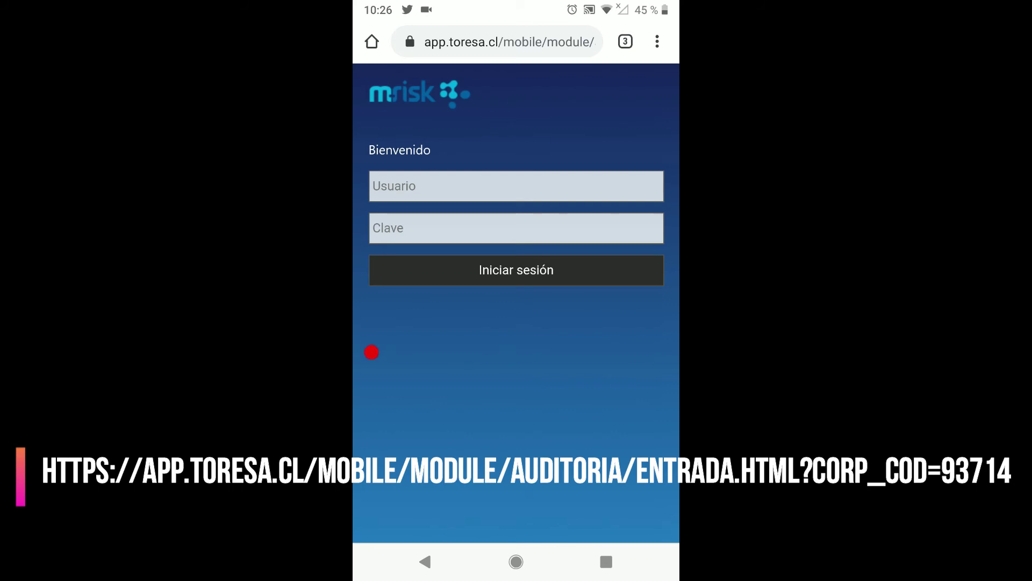
- Log in to the mobile site with the account username and password
{"action": "left_click", "coordinate": [516, 186]}
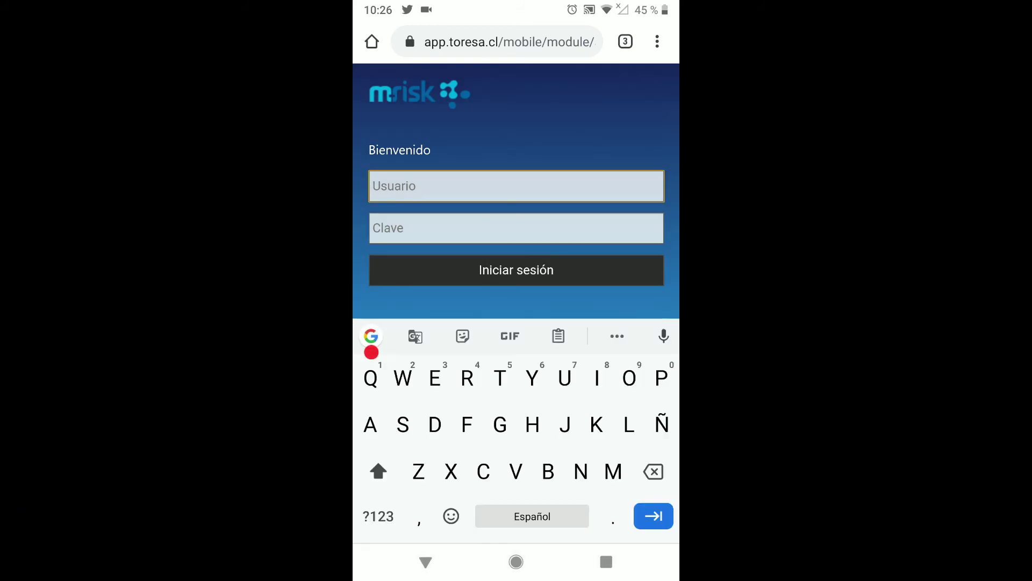
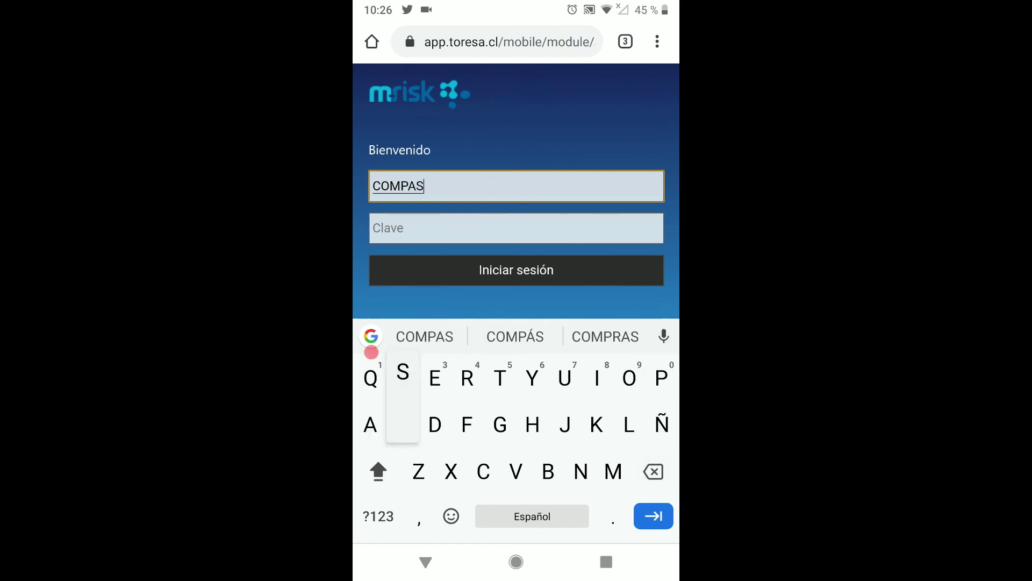
{"action": "key", "text": "Tab"}
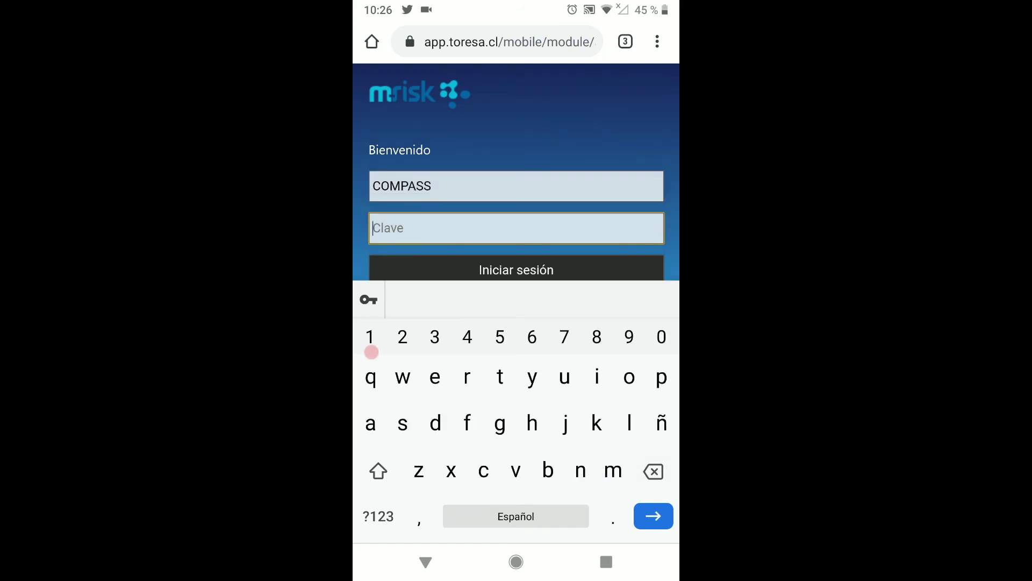
{"action": "key", "text": "Return"}
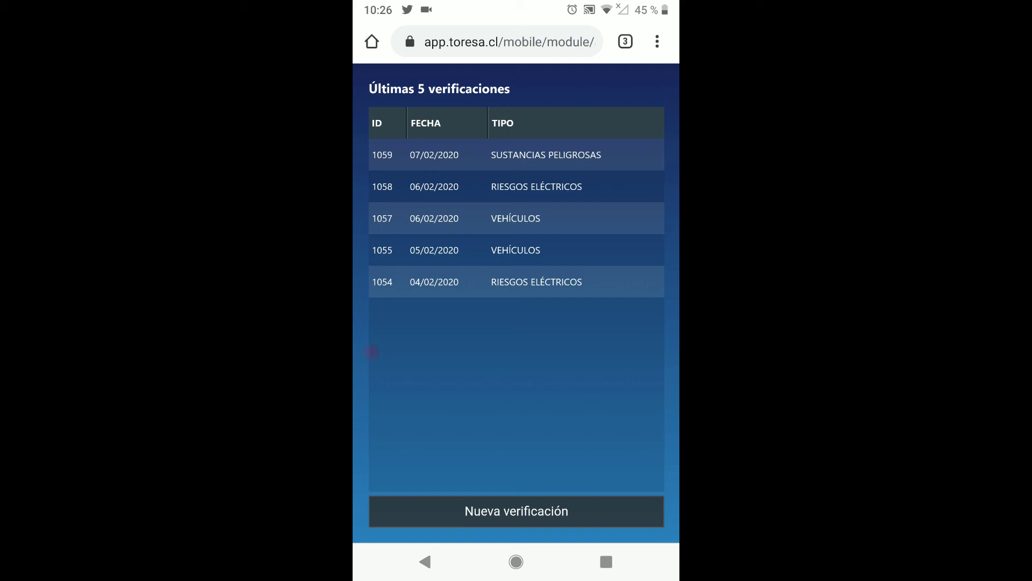
- Start a new mobile verification and show the Tipo list of verification types
{"action": "left_click", "coordinate": [517, 511]}
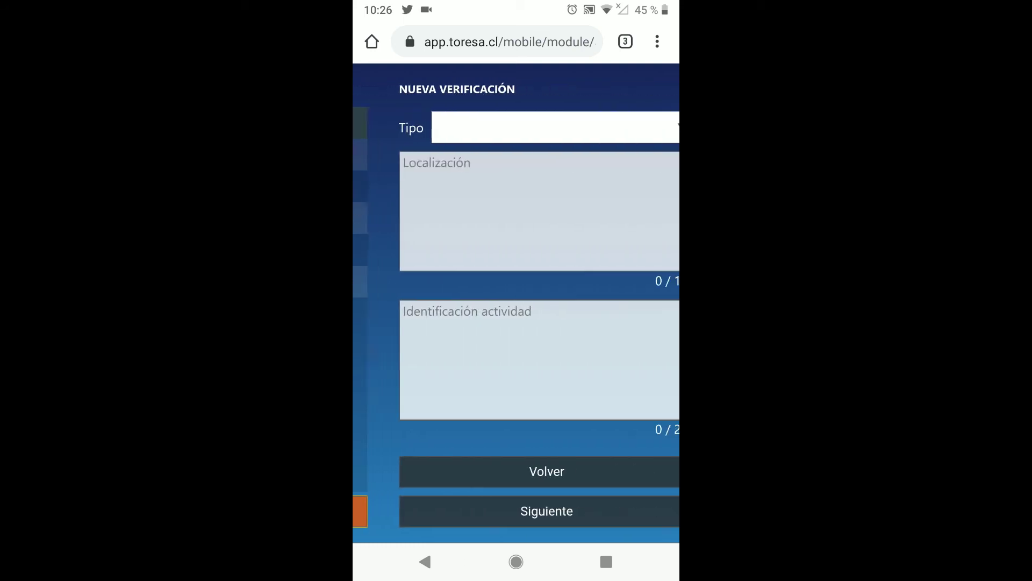
{"action": "left_click", "coordinate": [371, 352]}
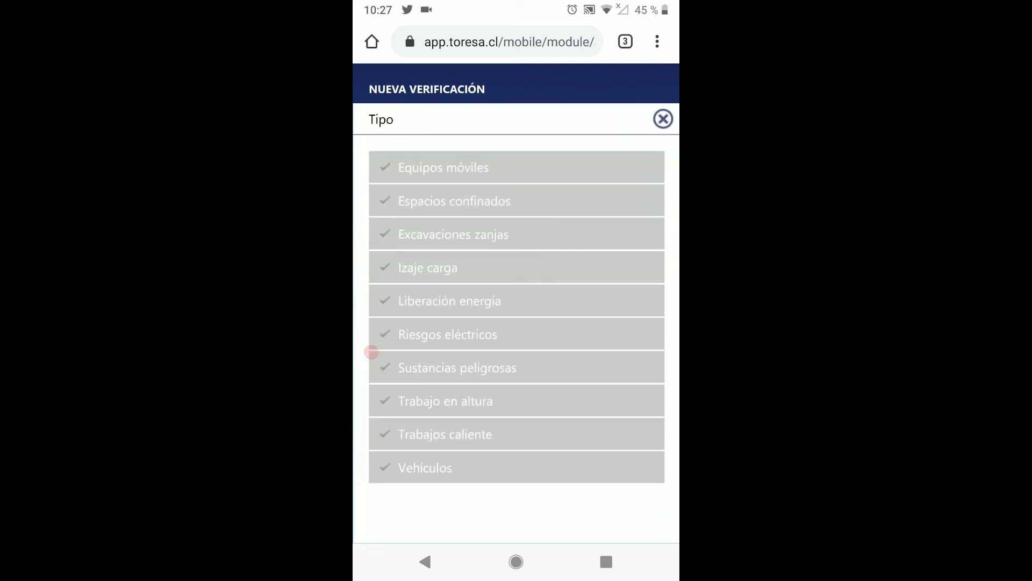